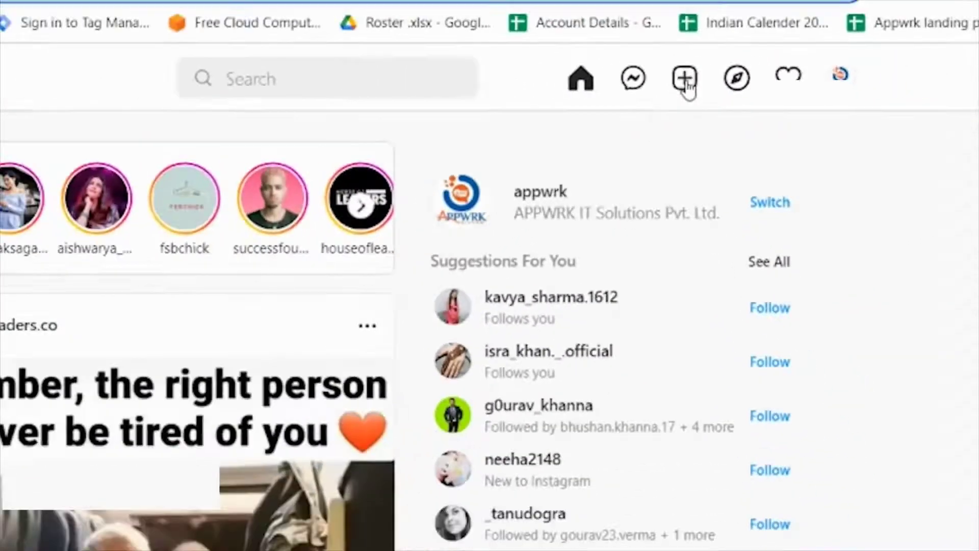
Step: Search Google for 'inssist' and open the INSSIST Web Client for Instagram store listing
left_click(686, 84)
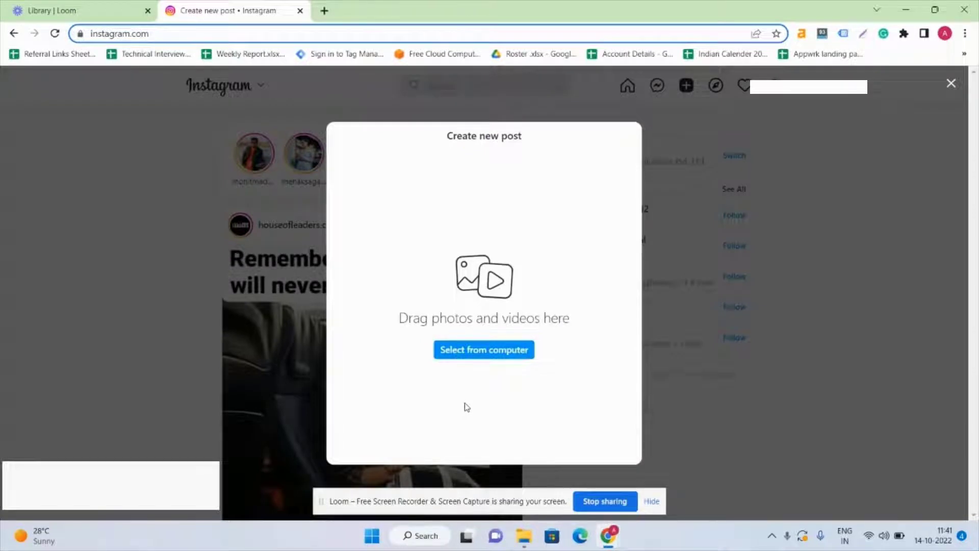
left_click(950, 85)
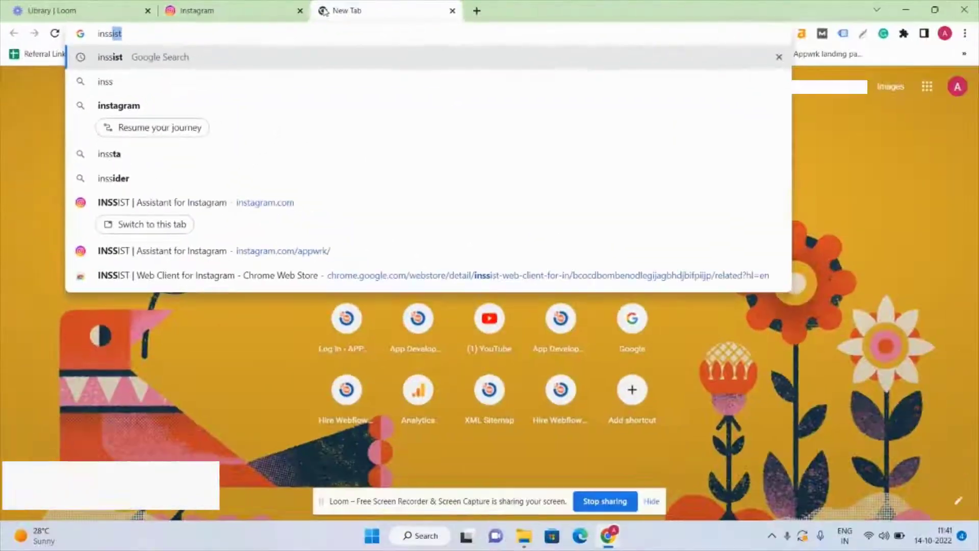
key("Return")
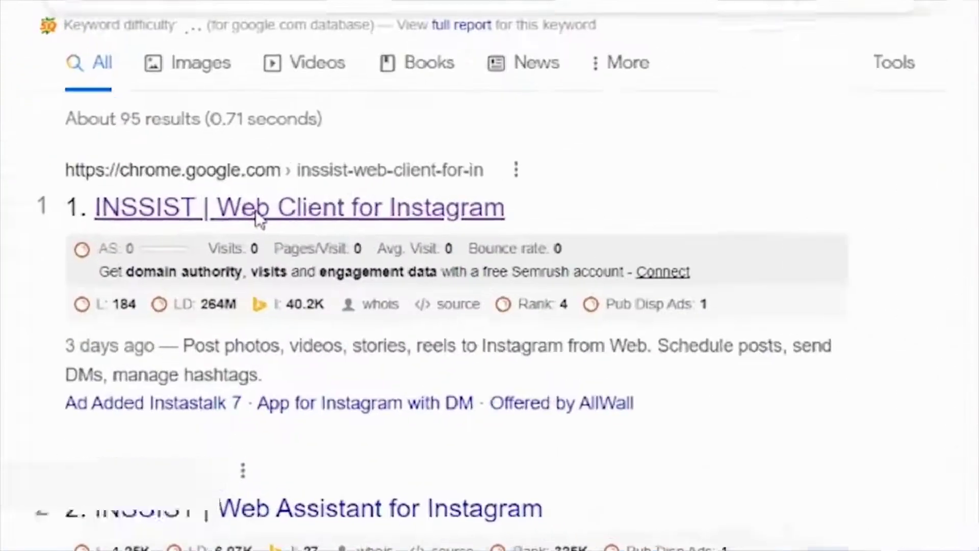
left_click(257, 220)
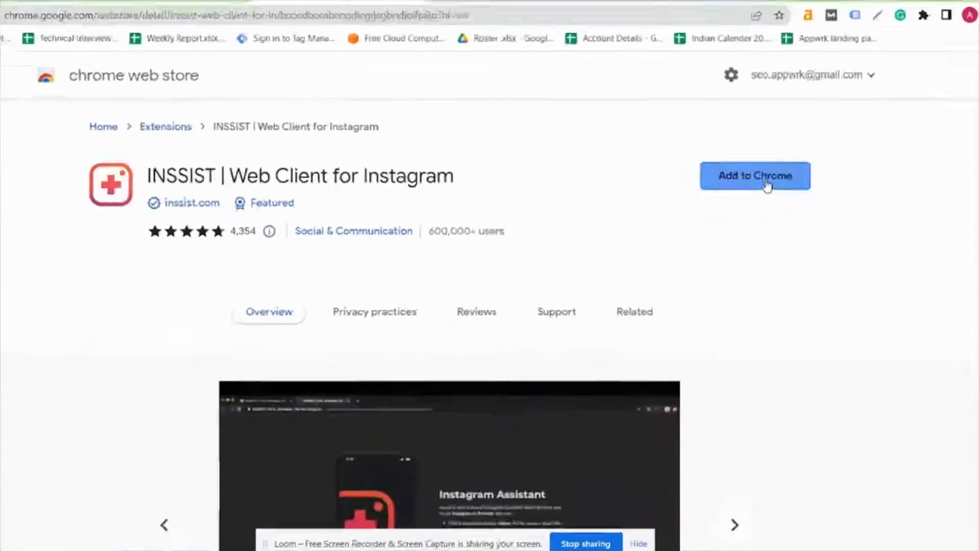
Step: Install the INSSIST Web Client for Instagram extension, confirming the permission prompt
left_click(767, 186)
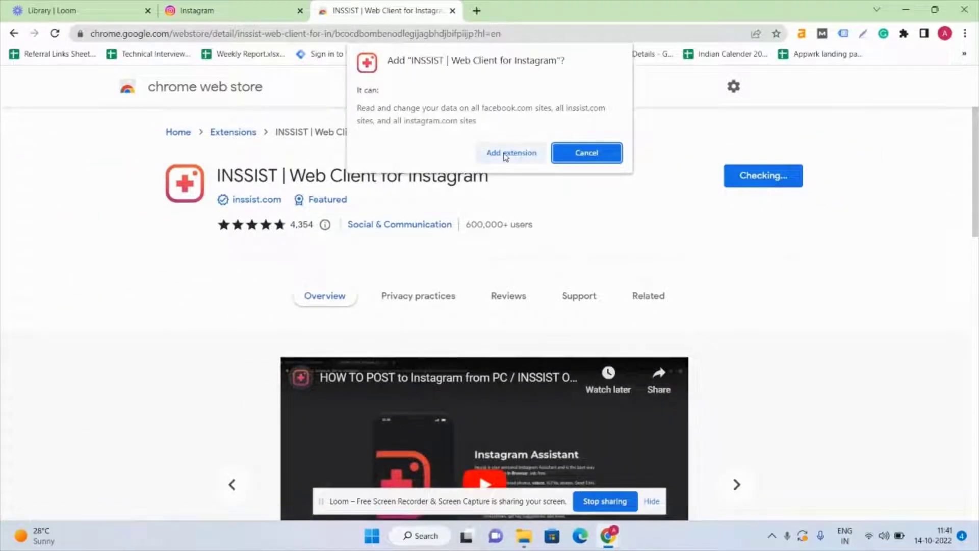
left_click(504, 156)
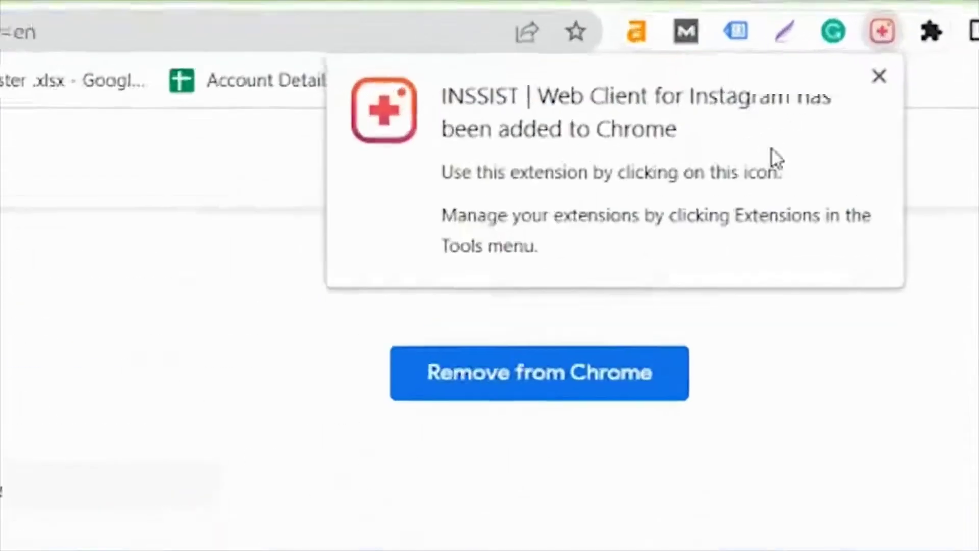
Step: Pin the INSSIST extension to the Chrome toolbar
right_click(883, 33)
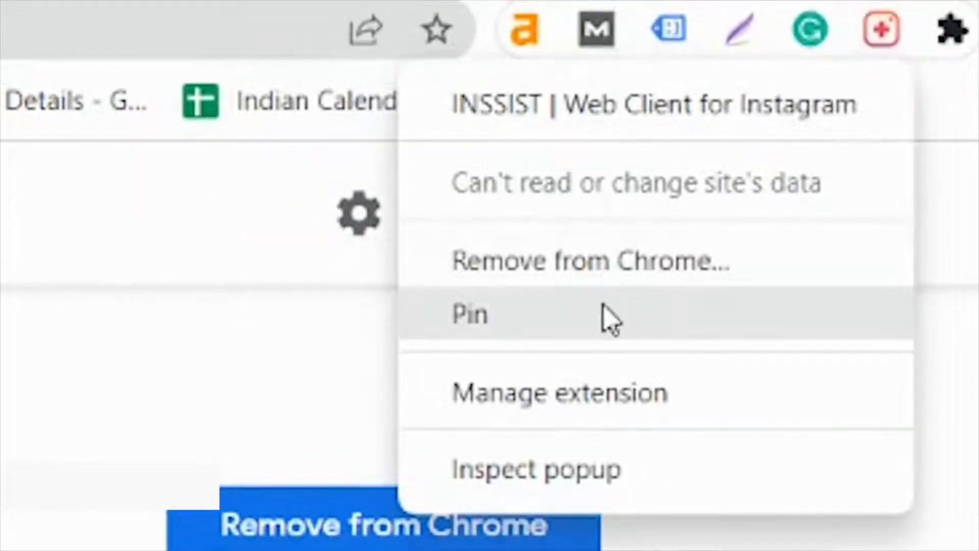
left_click(607, 320)
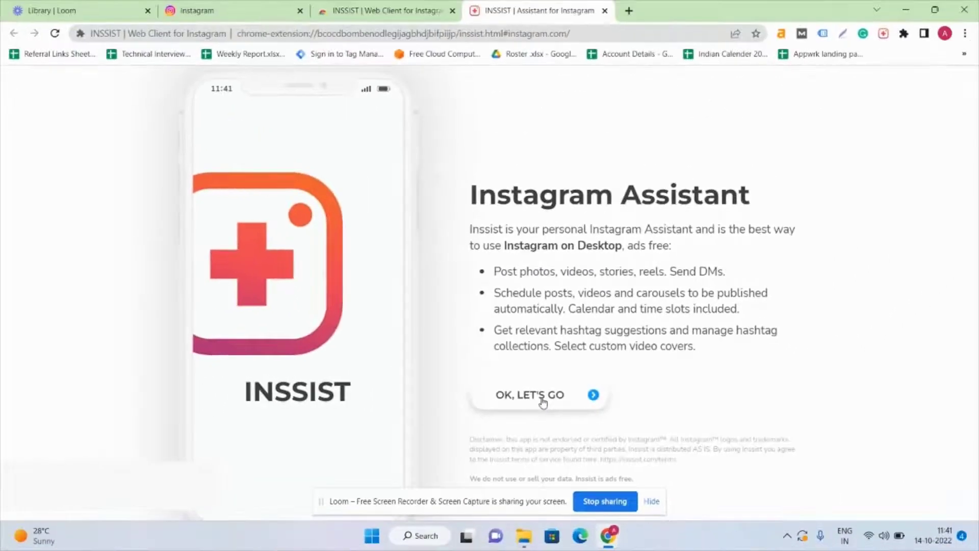
Step: Go from the INSSIST welcome page to the Instagram feed, dismissing the creation options
left_click(545, 404)
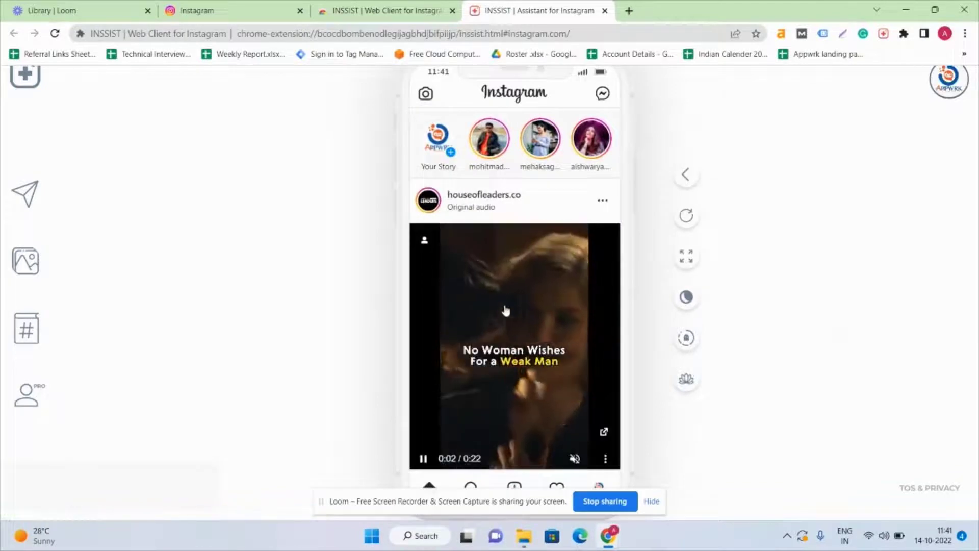
scroll(525, 290, "down", 1)
scroll(497, 319, "down", 4)
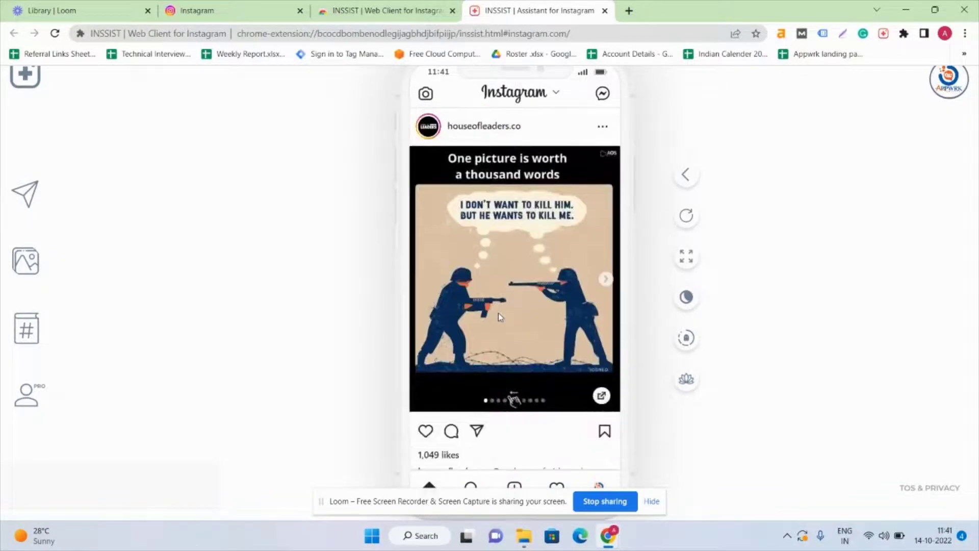
scroll(499, 312, "down", 3)
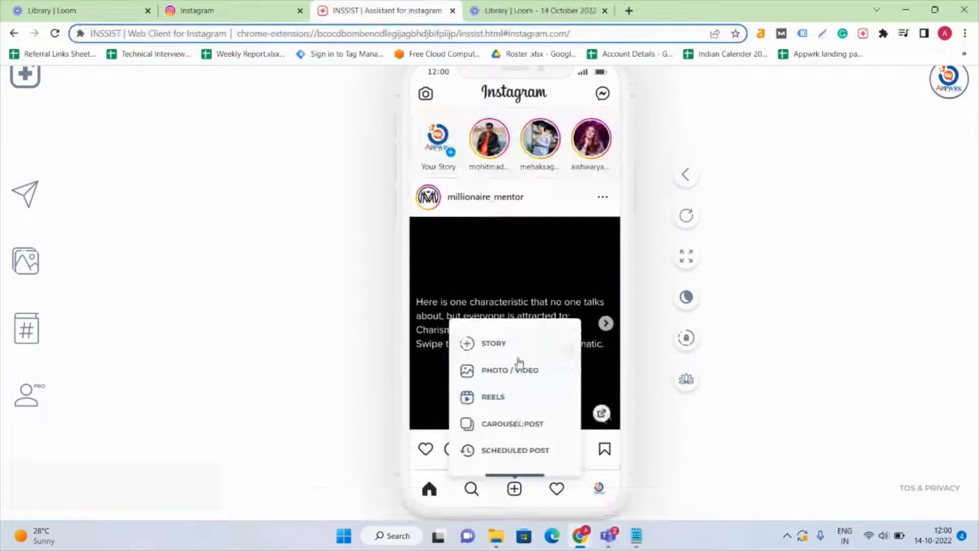
left_click(345, 348)
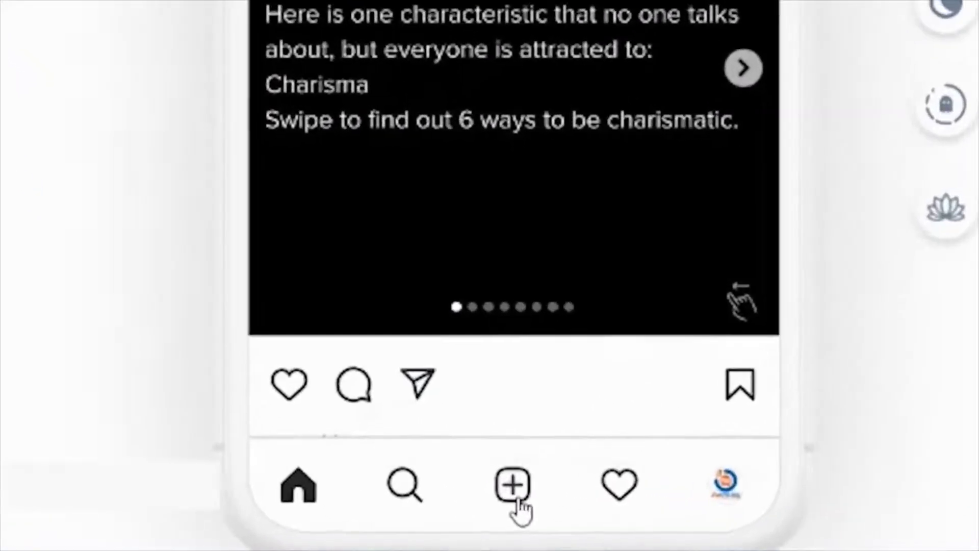
Step: Create a new reel from the Product-01-compressed video and advance to its details
left_click(517, 497)
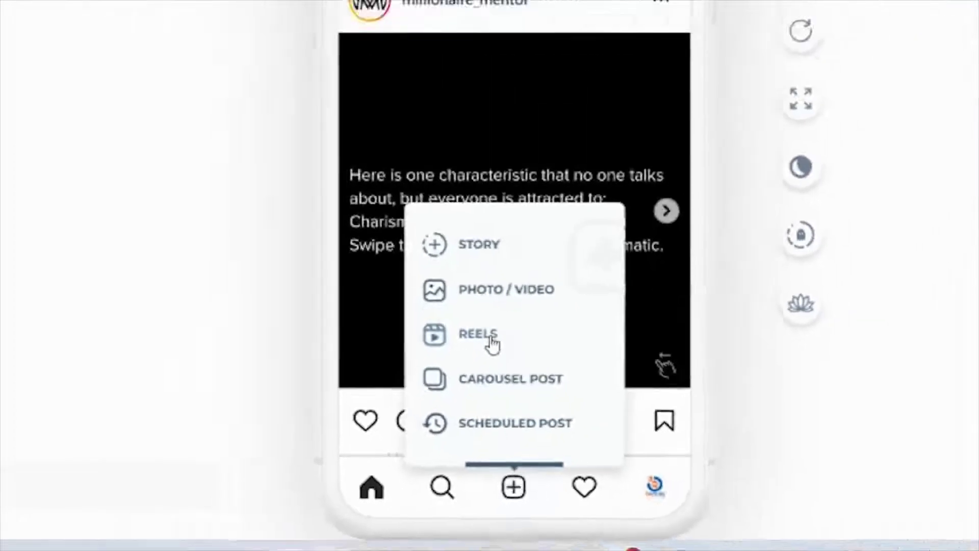
left_click(491, 342)
left_click(235, 143)
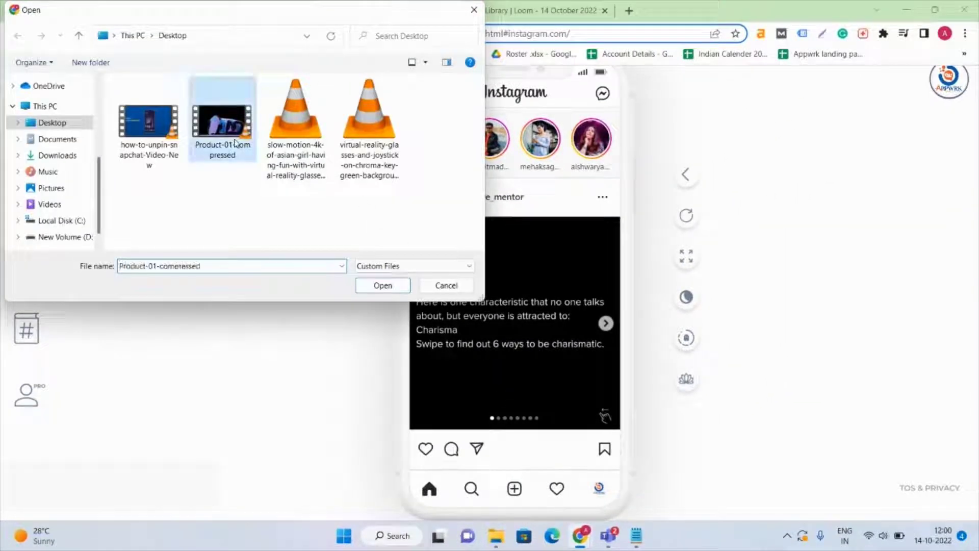
left_click(377, 286)
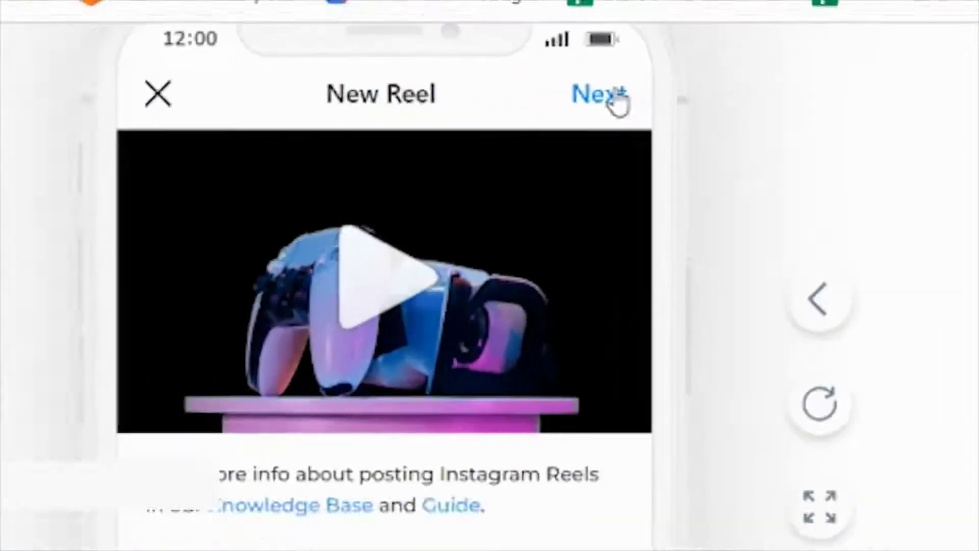
left_click(616, 94)
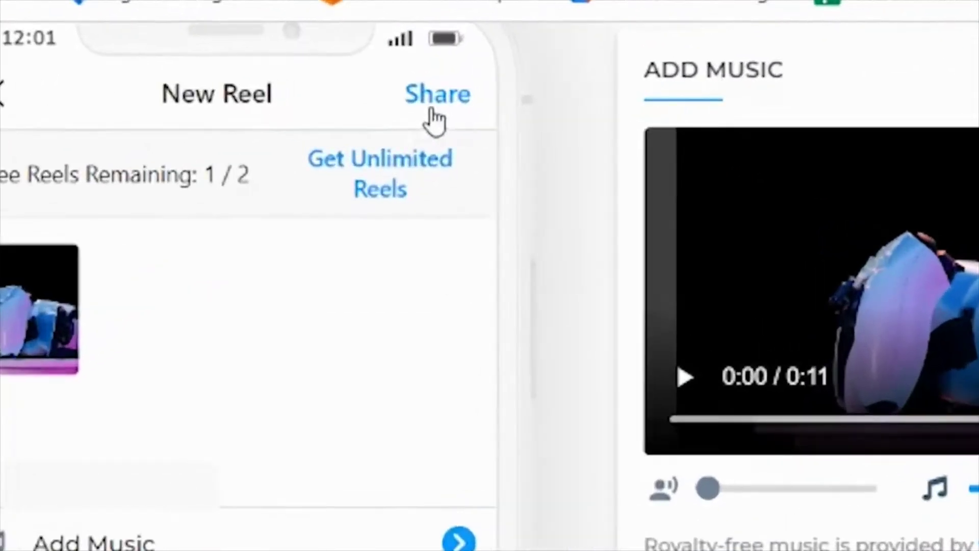
Step: Share the Product-01-compressed reel to the appwrk account
left_click(436, 100)
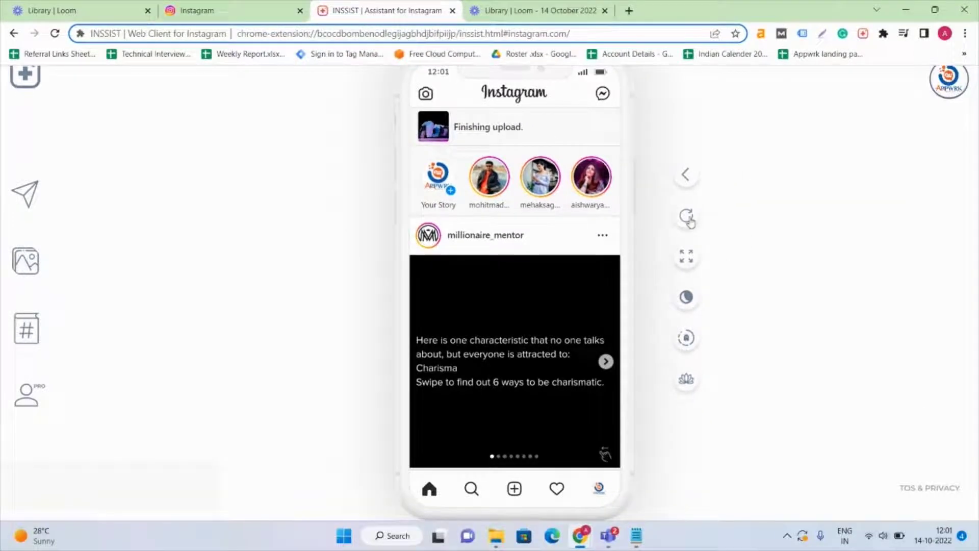
Step: Open the newest game controller reel from the appwrk profile's Reels tab
left_click(515, 362)
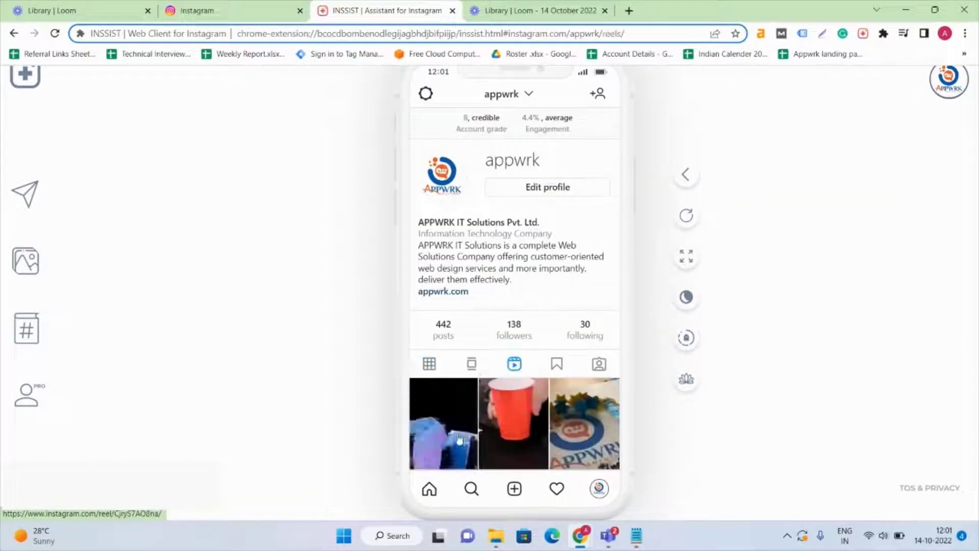
left_click(456, 437)
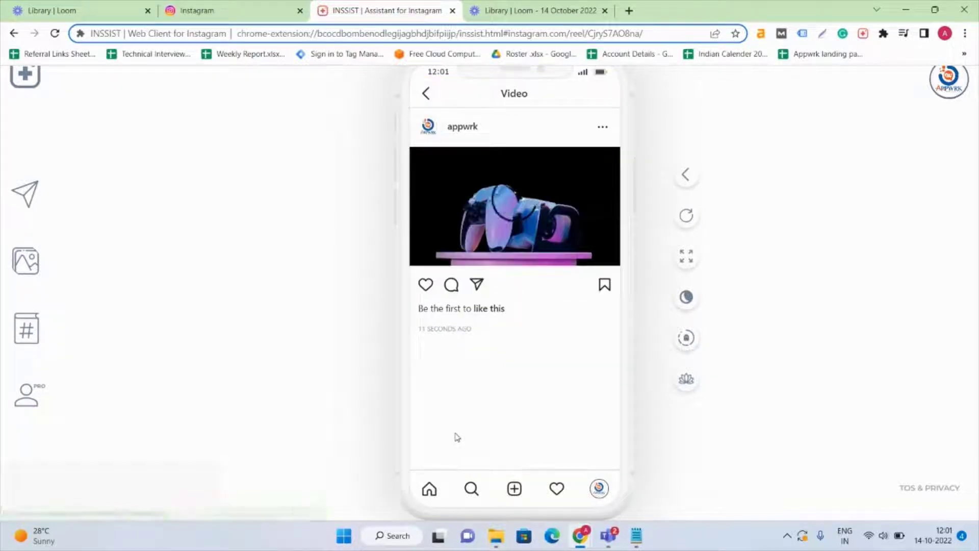